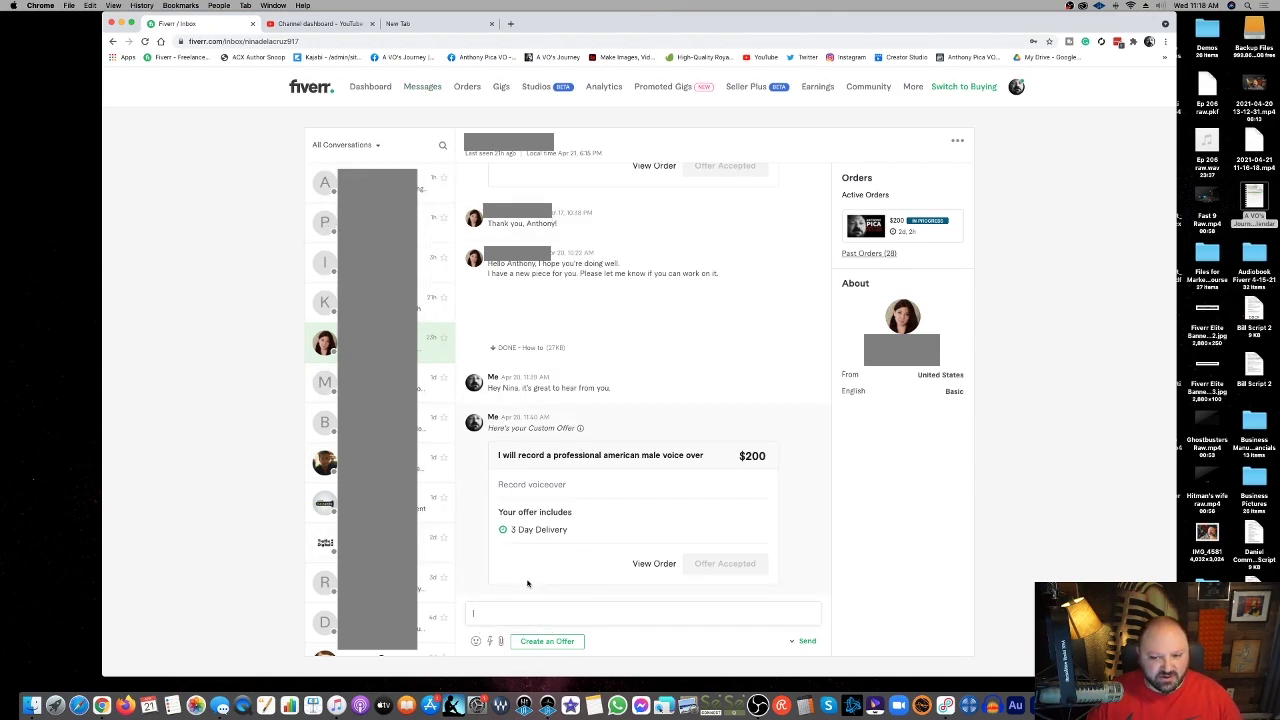
Open the saved quick responses for this conversation and clear the autofilled search text to list them all
{"action": "left_click", "coordinate": [490, 643]}
{"action": "type", "text": "atpcrei"}
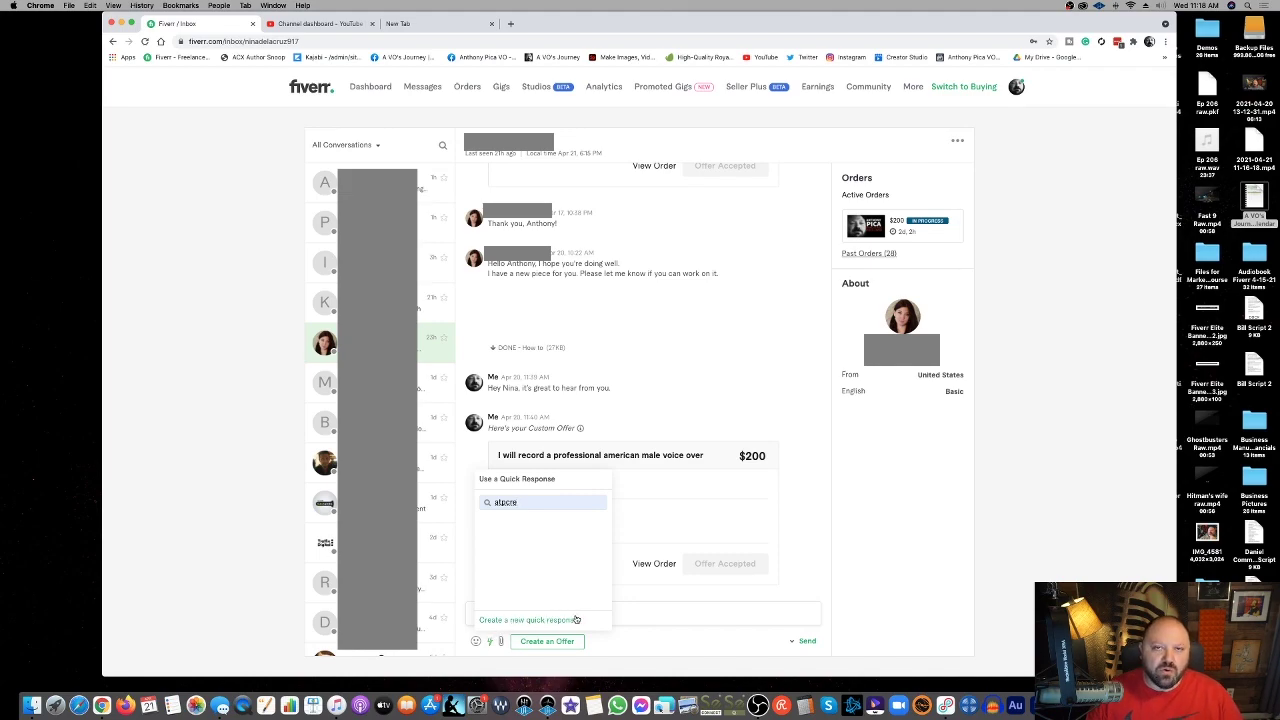
{"action": "left_click", "coordinate": [481, 501]}
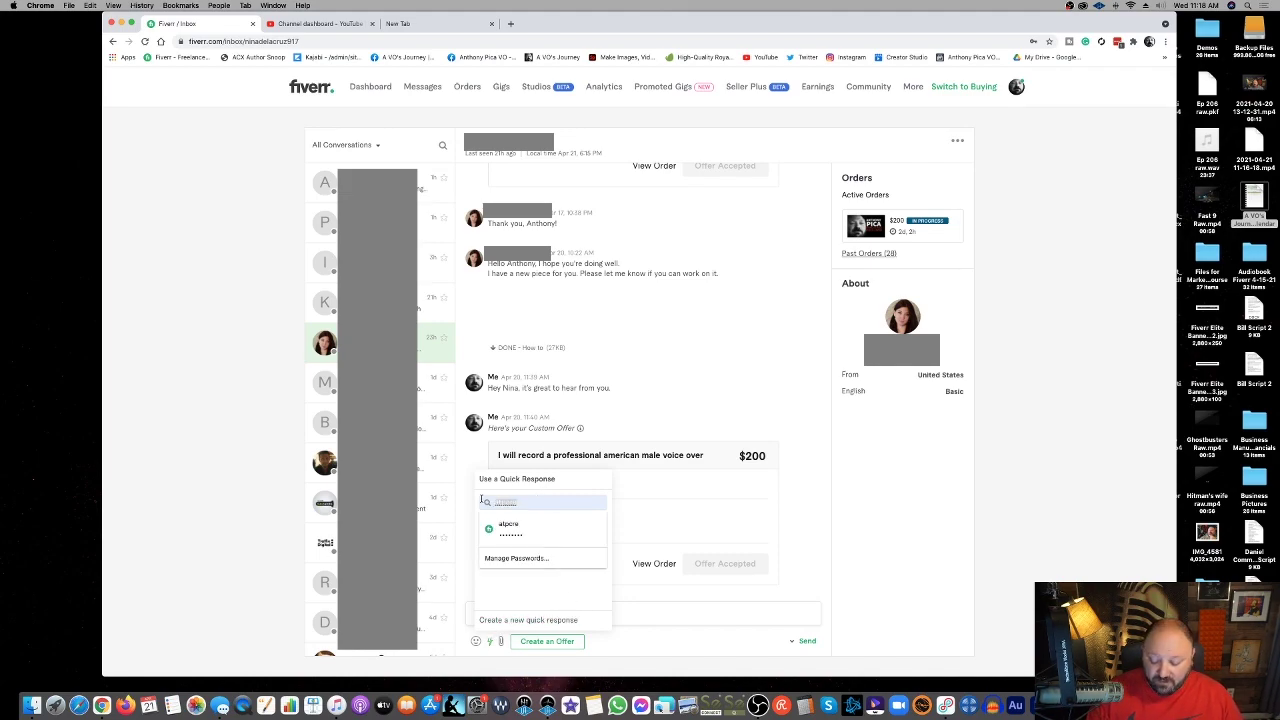
{"action": "key", "text": "BackSpace"}
{"action": "left_click", "coordinate": [582, 488]}
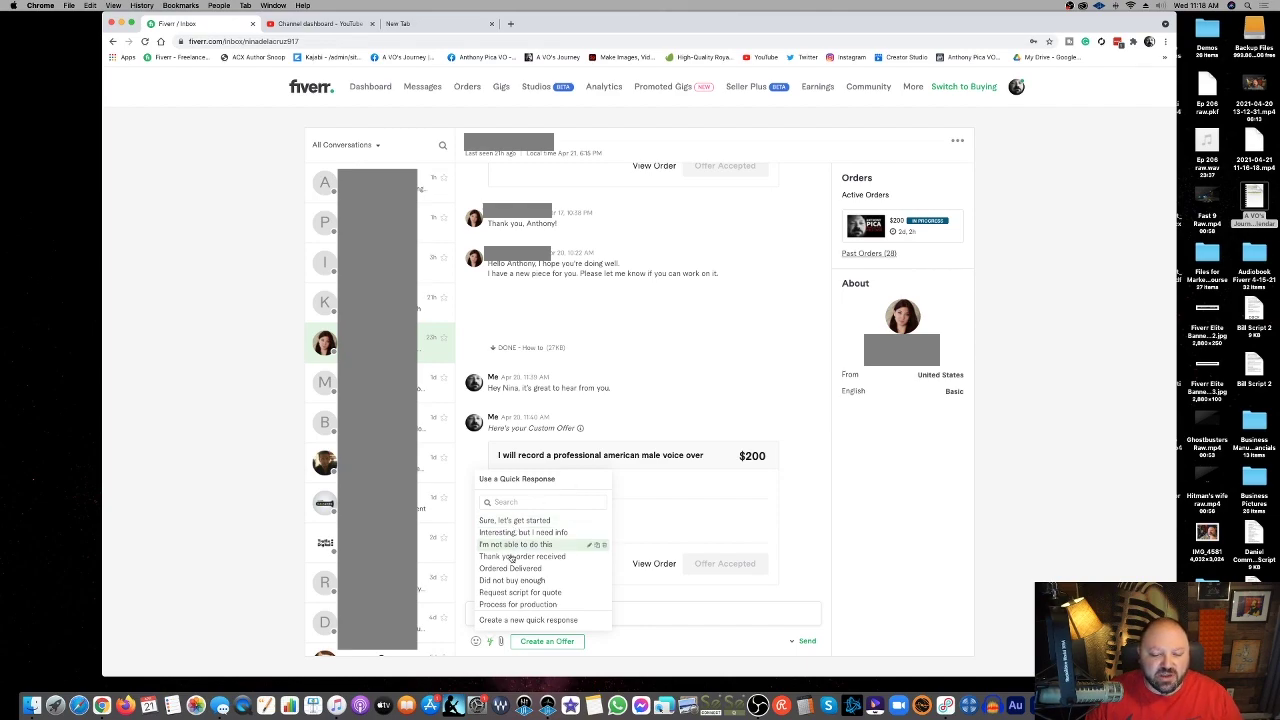
Start a new quick response, dismiss the password warning, and name the response "Test 1"
{"action": "left_click", "coordinate": [510, 620]}
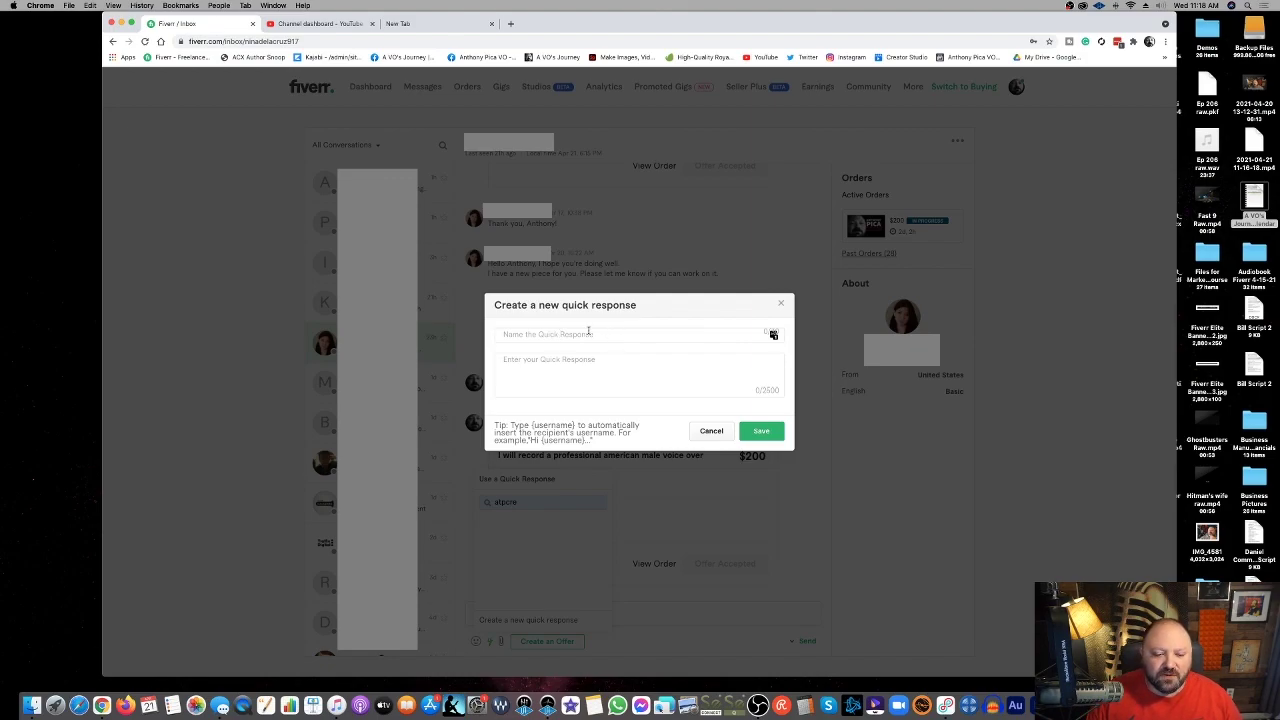
{"action": "left_click", "coordinate": [522, 334]}
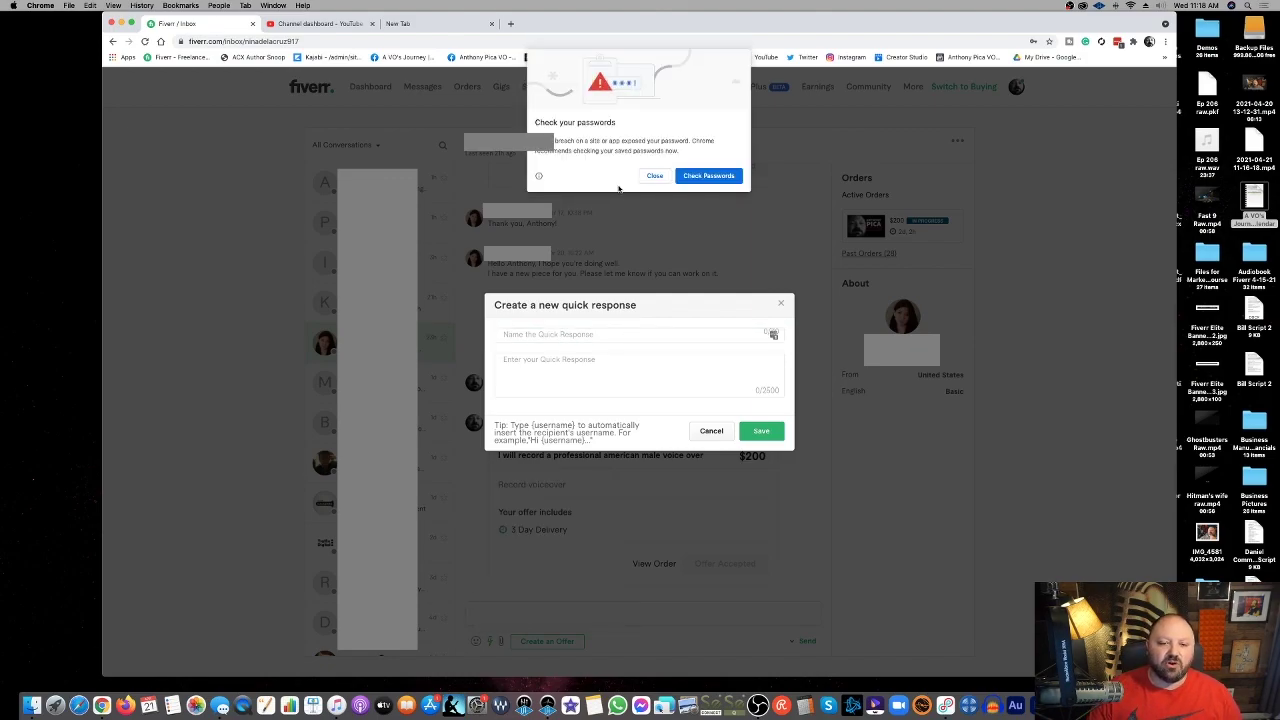
{"action": "left_click", "coordinate": [654, 175]}
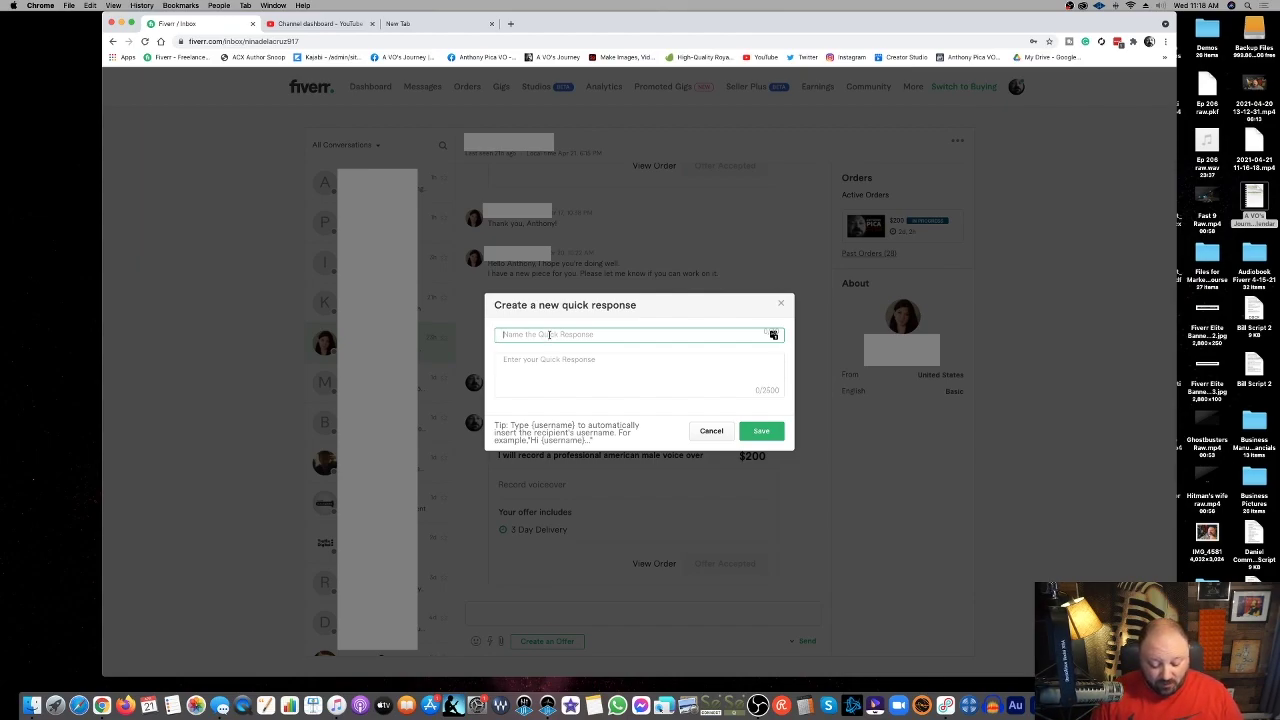
{"action": "type", "text": "Test 1"}
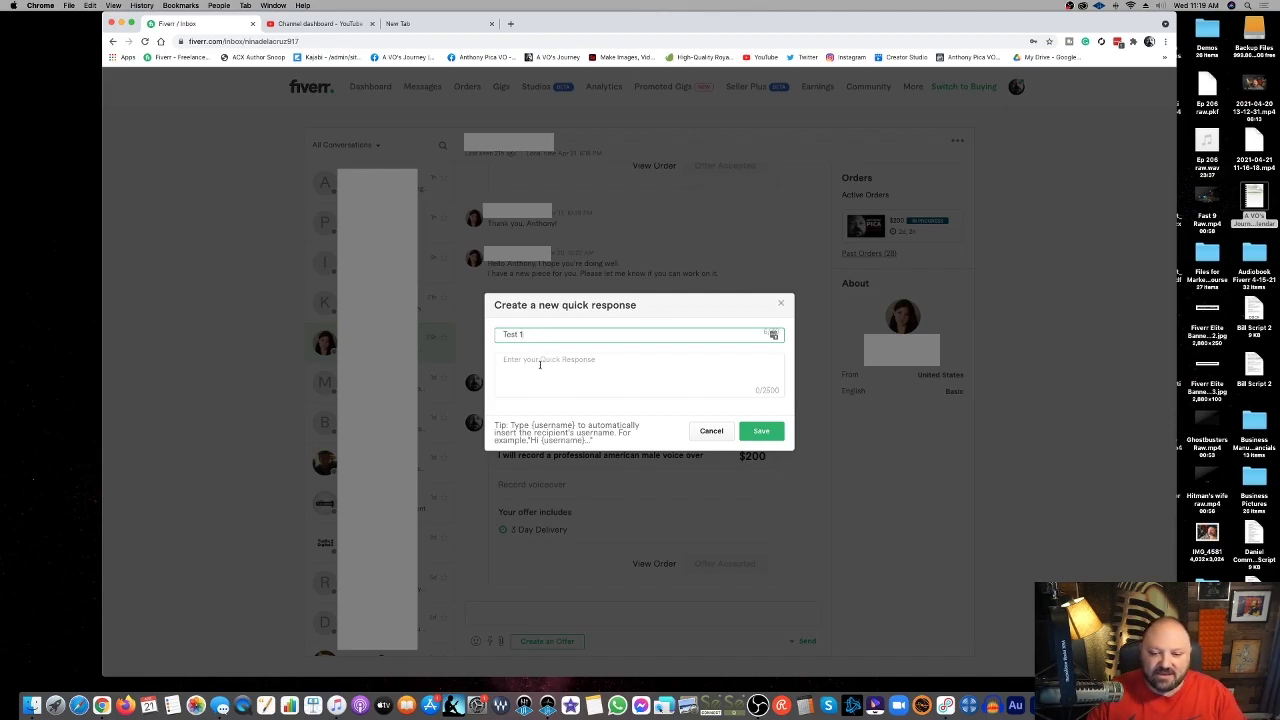
Begin the quick response text with "Hi {username},", copying the username placeholder from the tip
{"action": "left_click", "coordinate": [540, 365]}
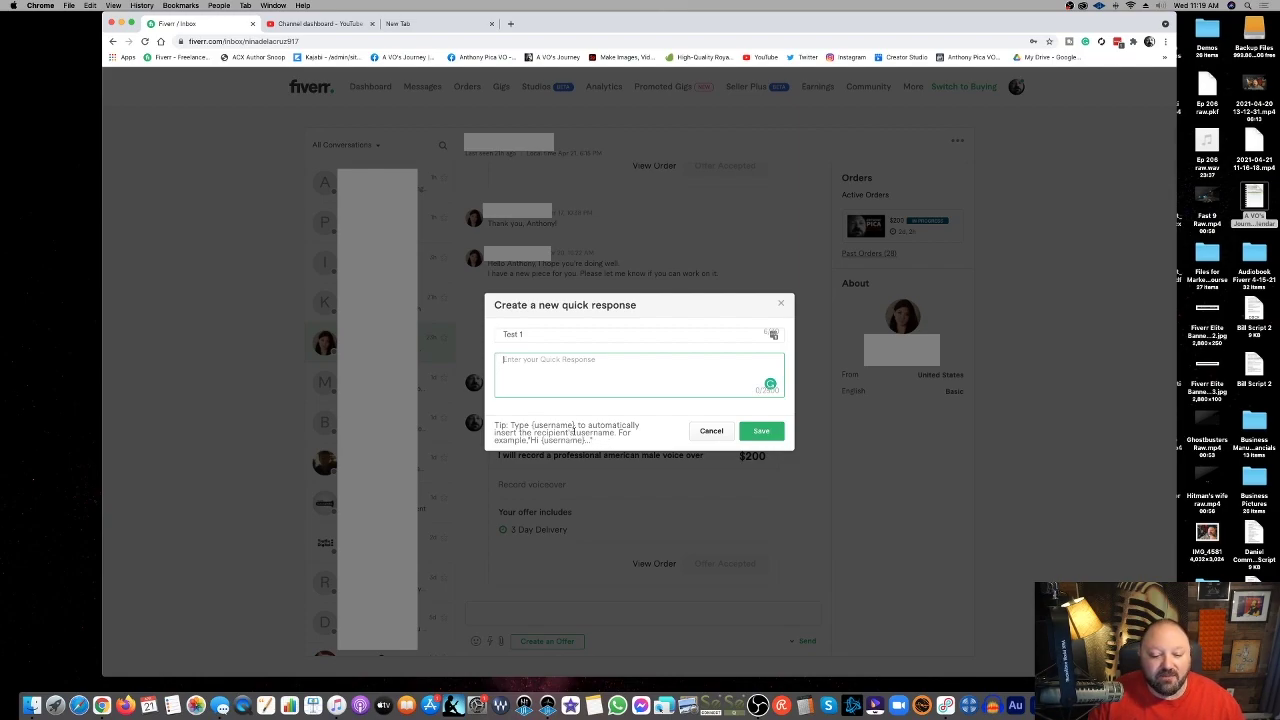
{"action": "type", "text": "Hi"}
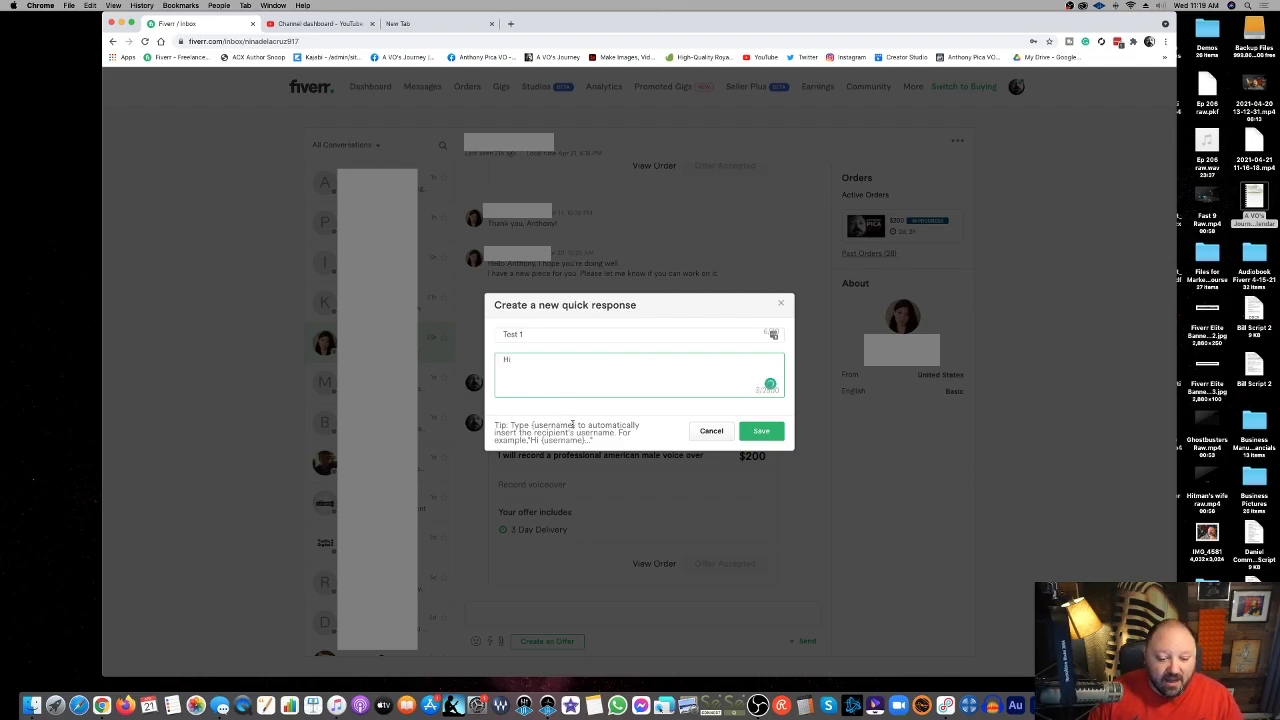
{"action": "left_click_drag", "start_coordinate": [576, 425], "coordinate": [531, 425]}
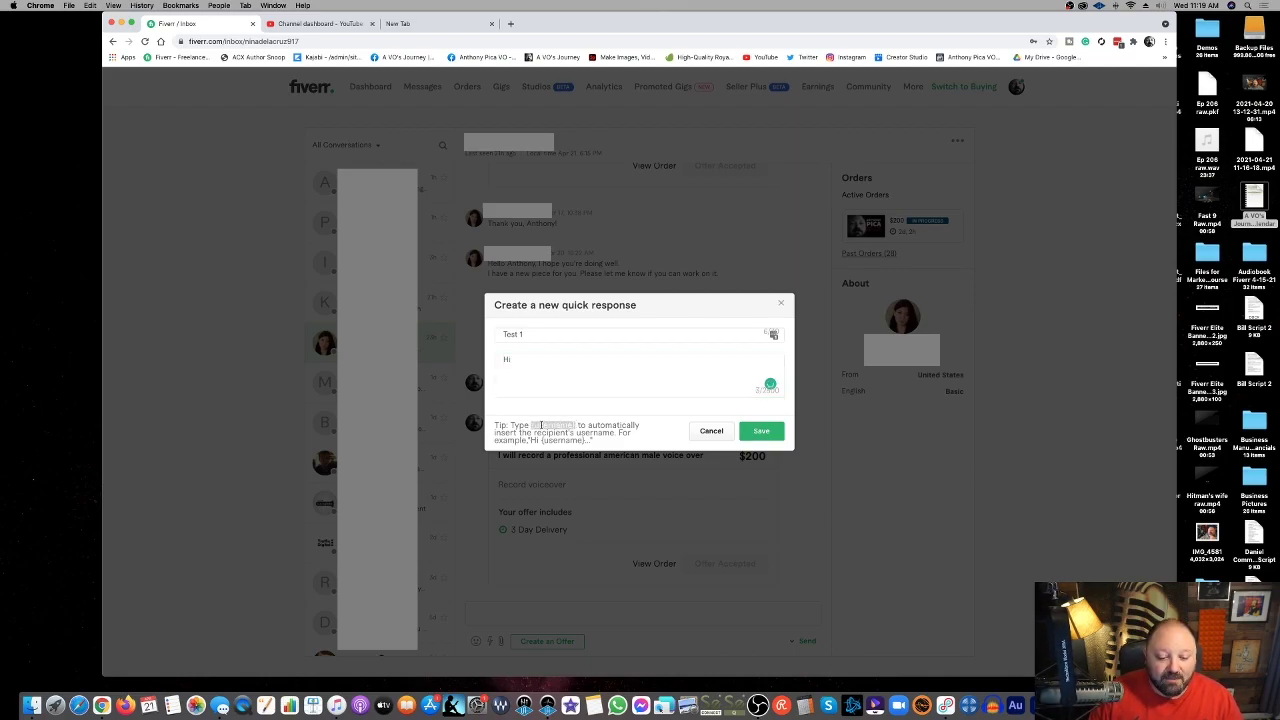
{"action": "key", "text": "super+c"}
{"action": "left_click", "coordinate": [541, 361]}
{"action": "key", "text": "super+v"}
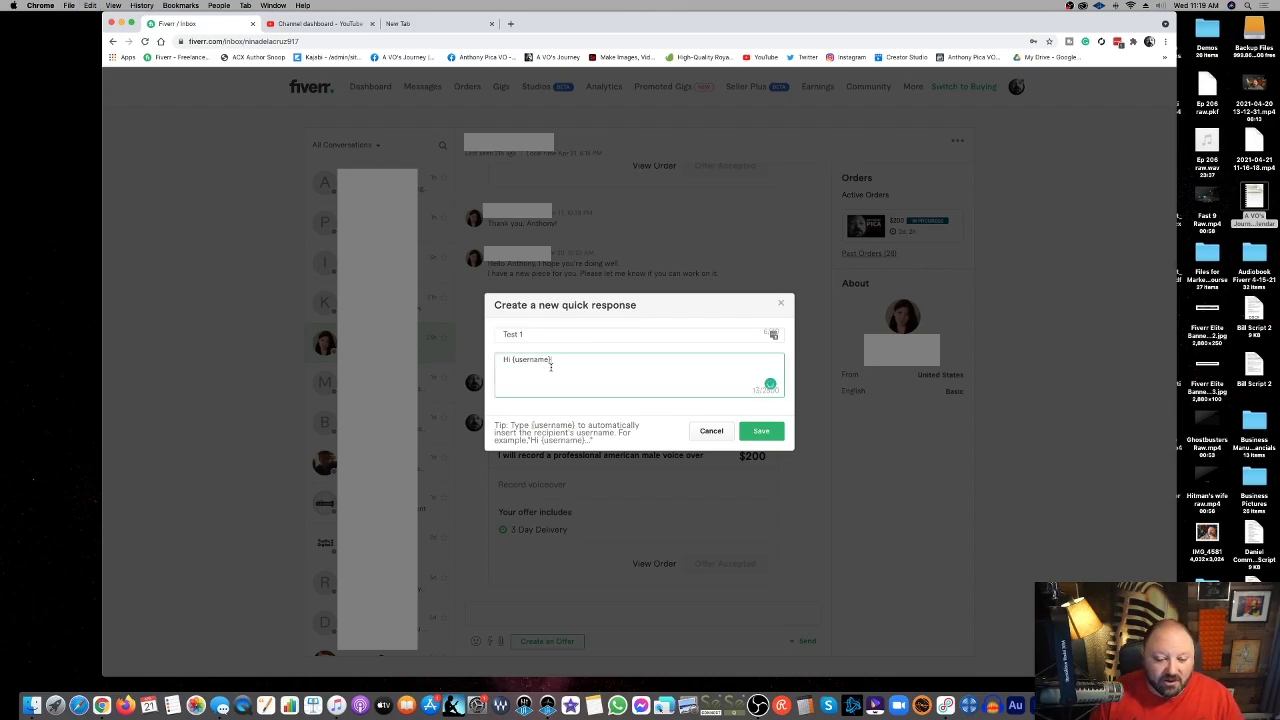
{"action": "type", "text": ","}
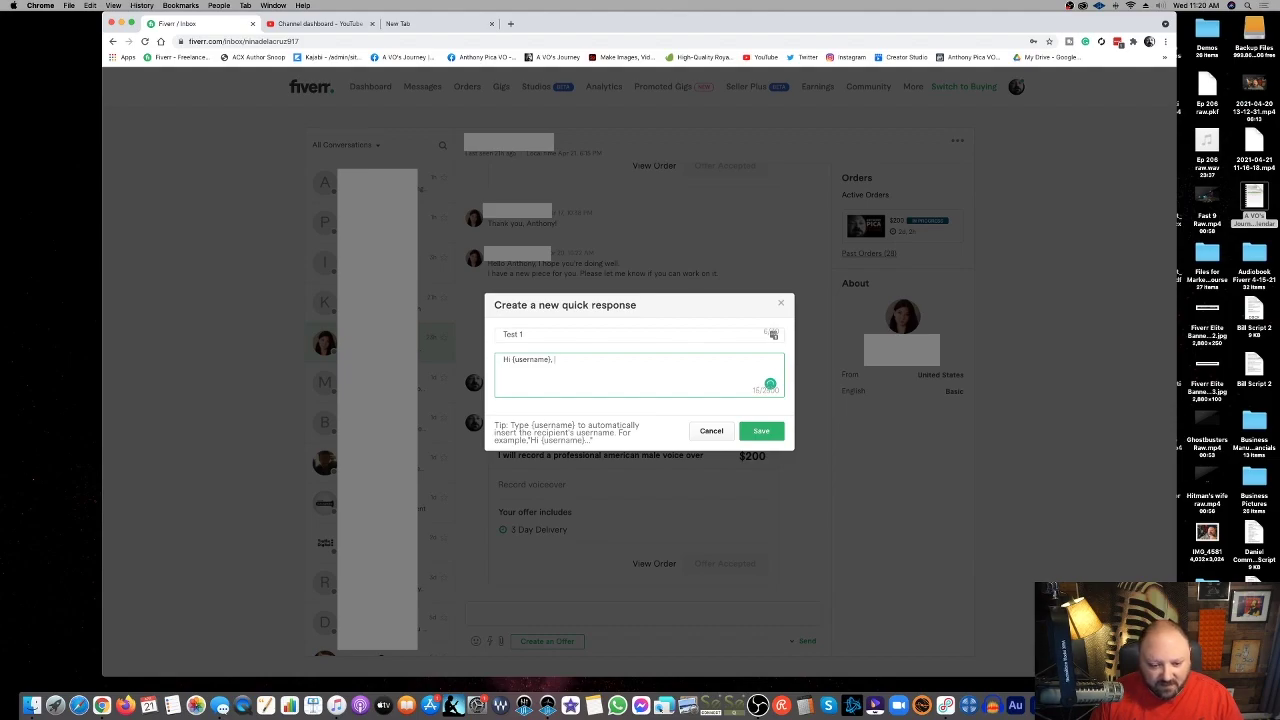
Complete the response with "thank you for sending me a message. I will take a look at this and get right back to you." and save it
{"action": "type", "text": "t"}
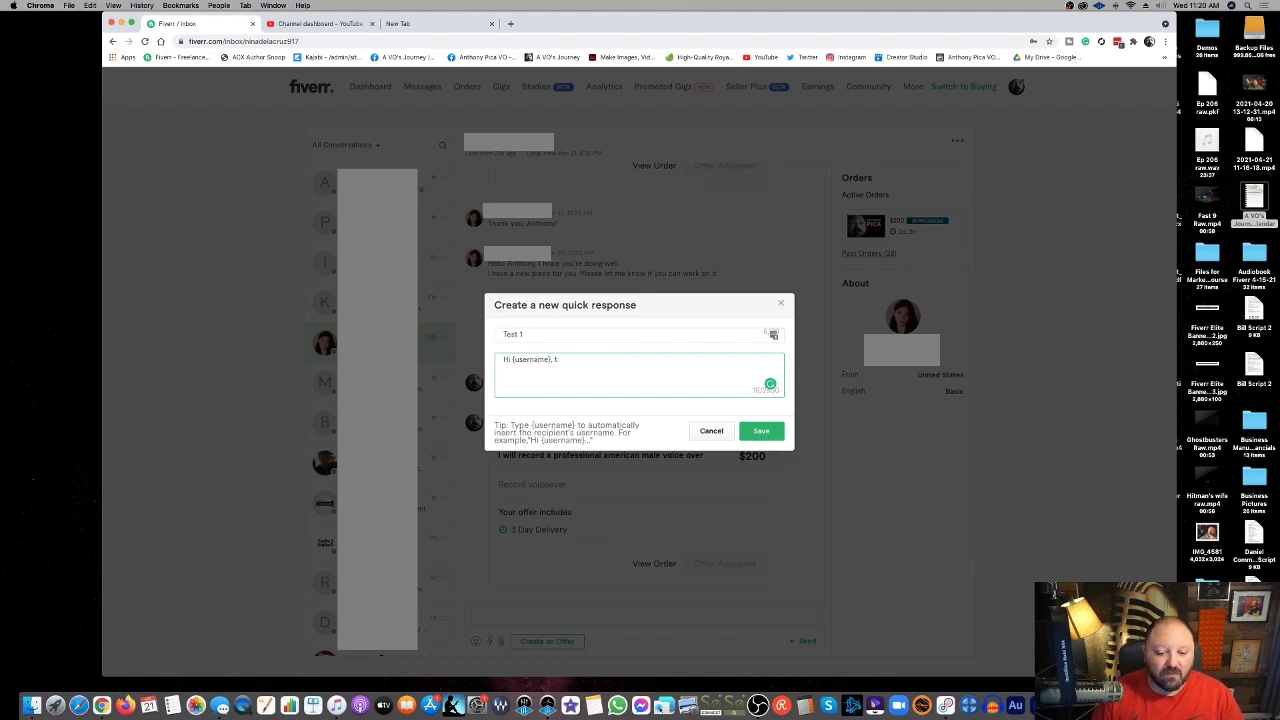
{"action": "type", "text": "hithank you for"}
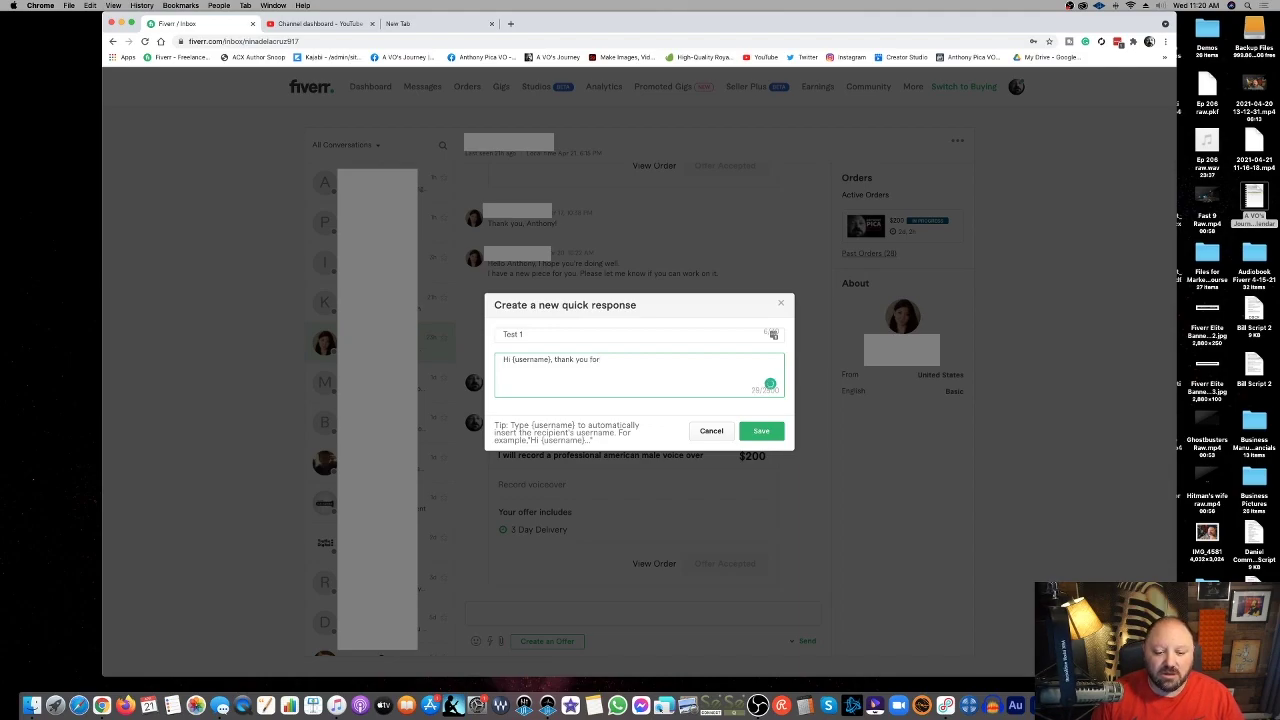
{"action": "type", "text": " sending me a message. I will take a look at this an"}
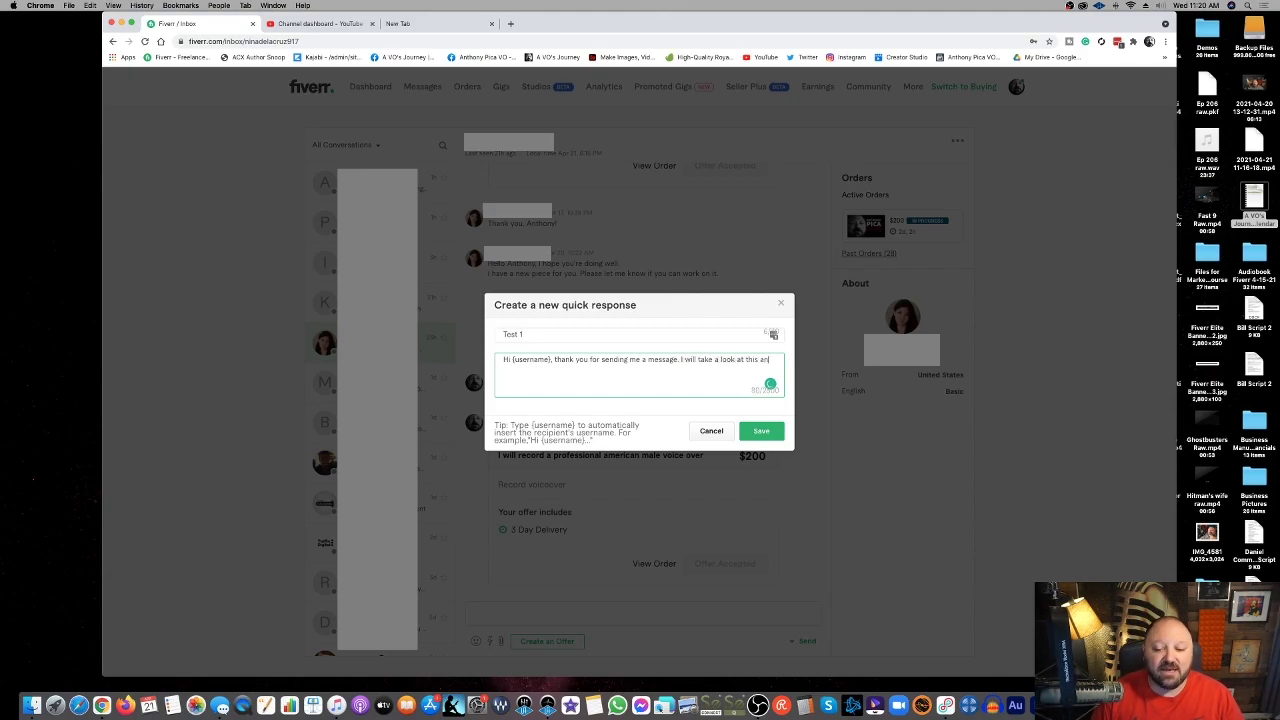
{"action": "type", "text": "d get right back to you."}
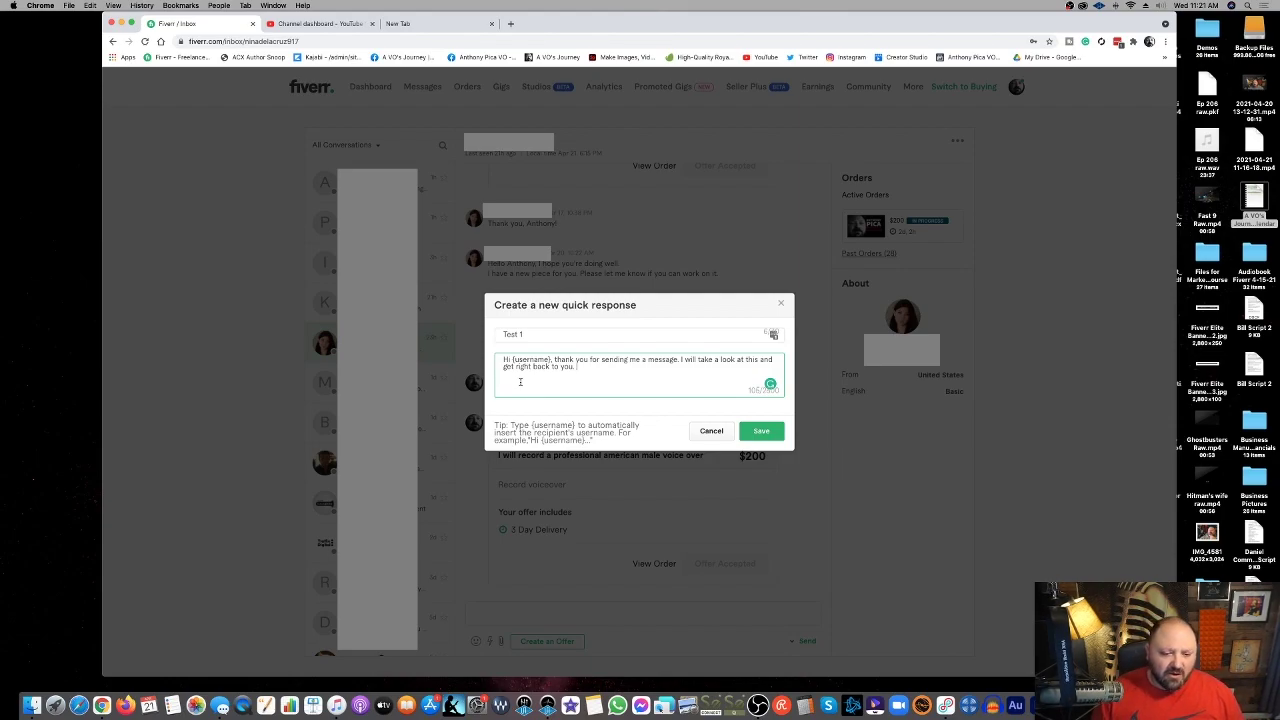
{"action": "left_click", "coordinate": [760, 436]}
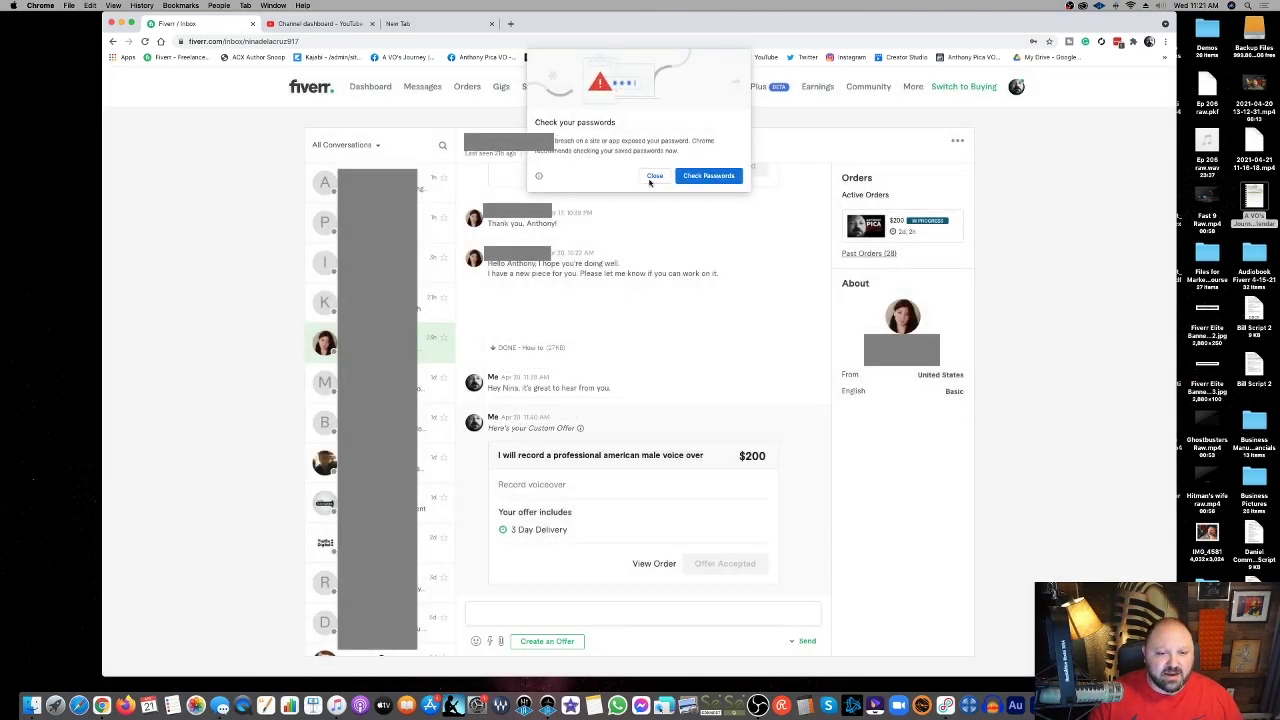
{"action": "left_click", "coordinate": [654, 177]}
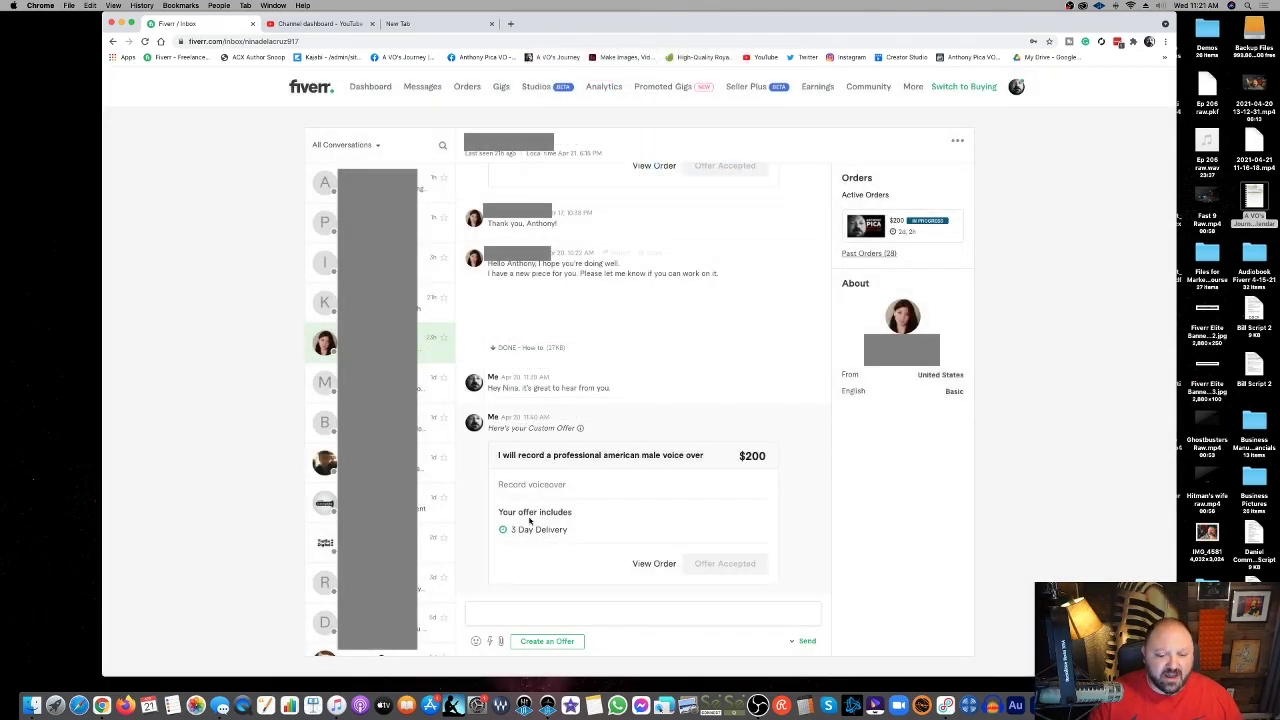
{"action": "left_click", "coordinate": [489, 644]}
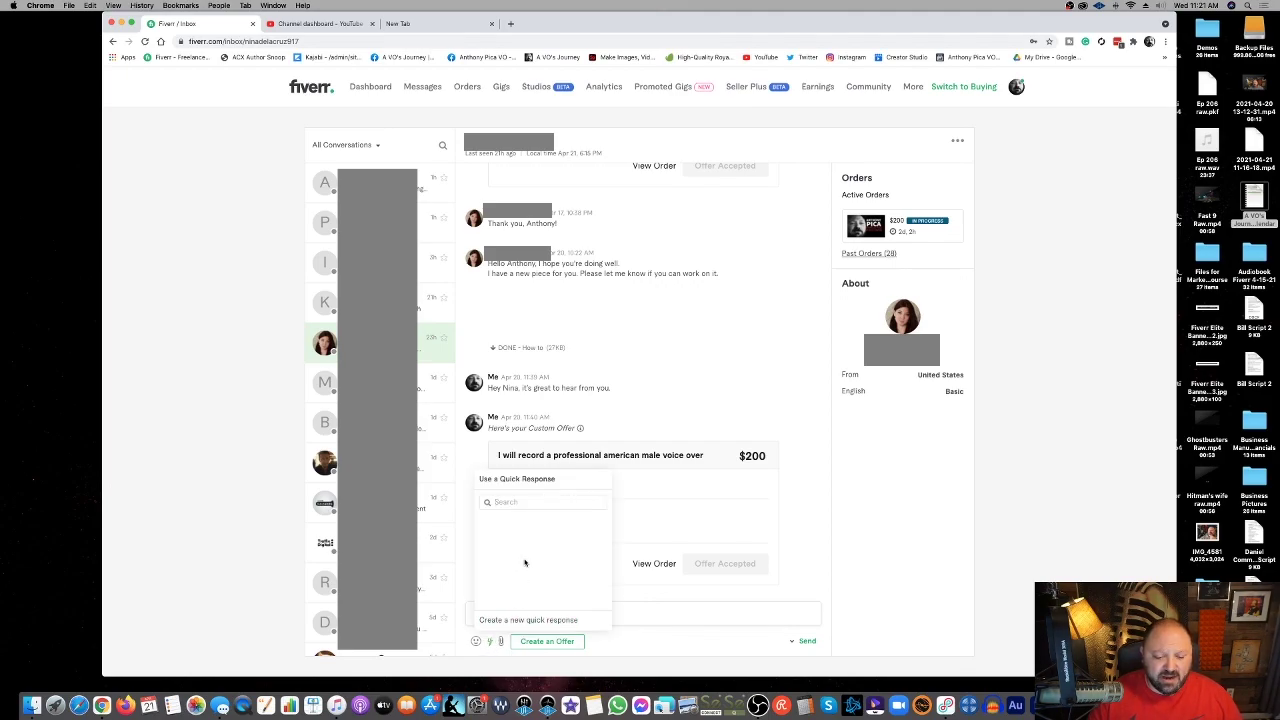
{"action": "left_click", "coordinate": [522, 503]}
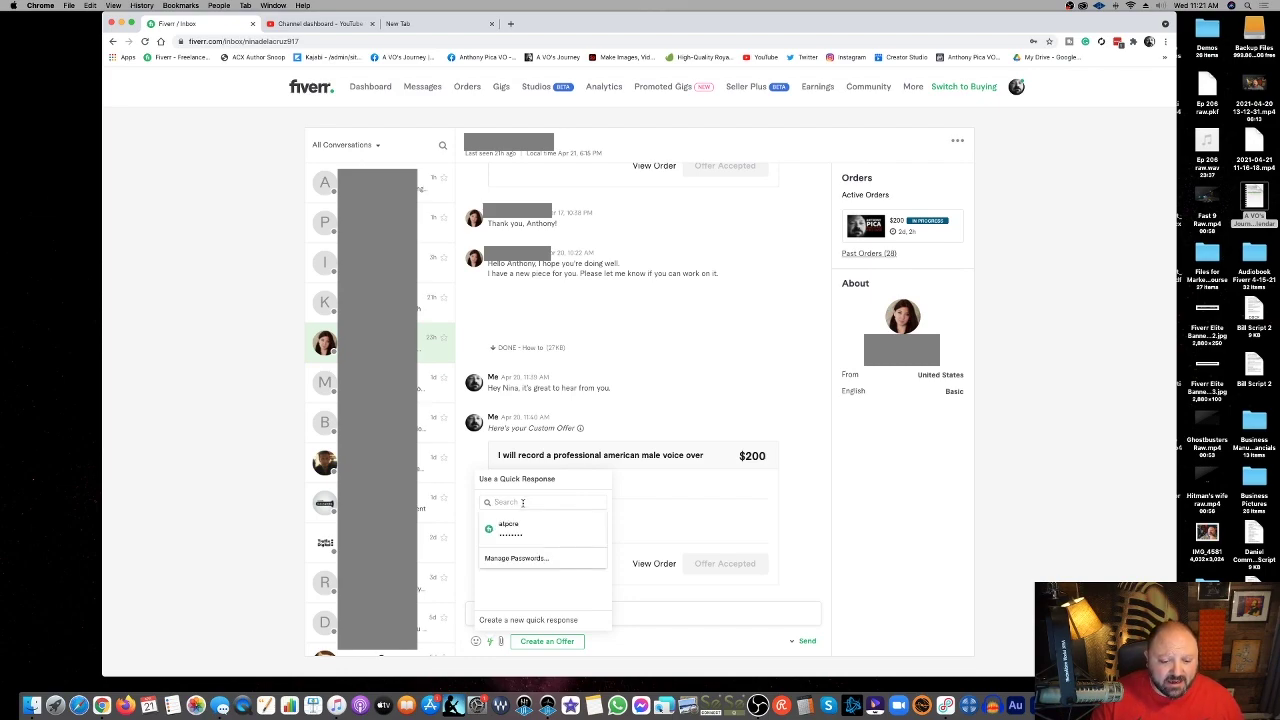
{"action": "left_click", "coordinate": [542, 497]}
{"action": "left_click", "coordinate": [540, 498]}
{"action": "left_click", "coordinate": [548, 494]}
{"action": "scroll", "coordinate": [519, 592], "scroll_direction": "down", "scroll_amount": 1}
{"action": "scroll", "coordinate": [519, 600], "scroll_direction": "up", "scroll_amount": 1}
{"action": "scroll", "coordinate": [518, 590], "scroll_direction": "down", "scroll_amount": 1}
{"action": "left_click", "coordinate": [637, 609]}
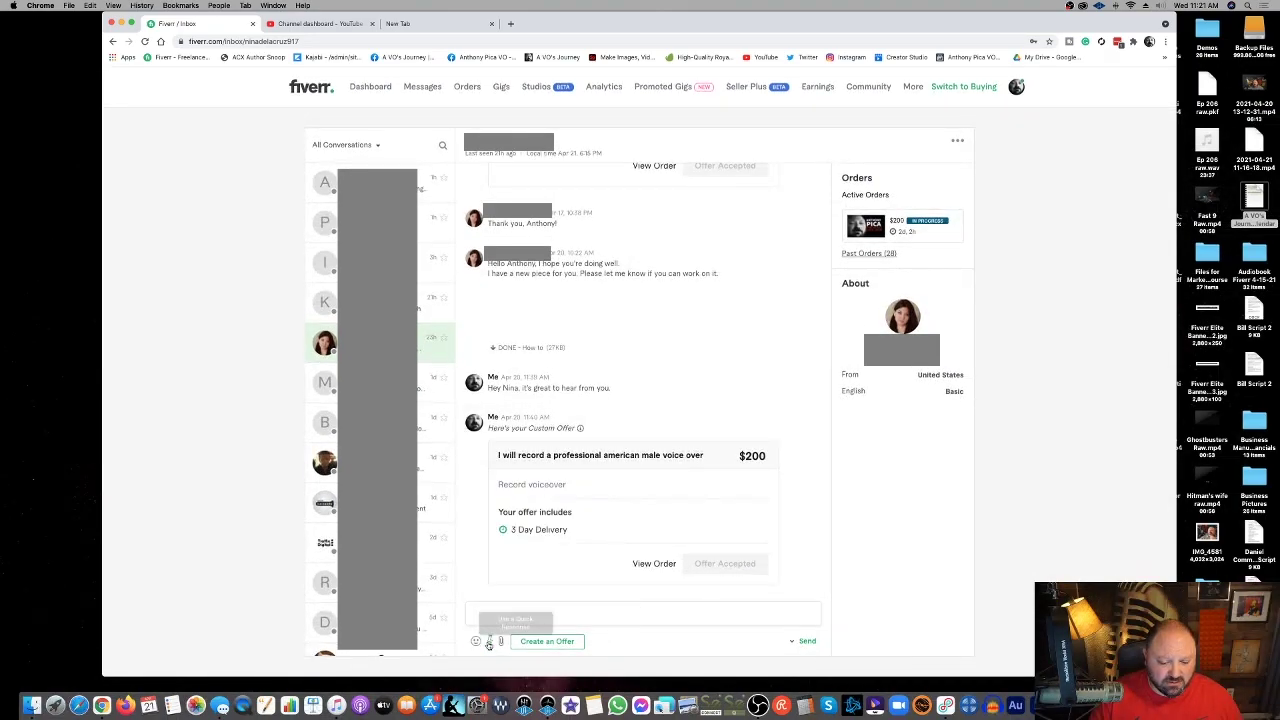
Insert the saved "Test 1" quick response into the message to this client and dismiss the password warning
{"action": "left_click", "coordinate": [488, 642]}
{"action": "left_click", "coordinate": [534, 501]}
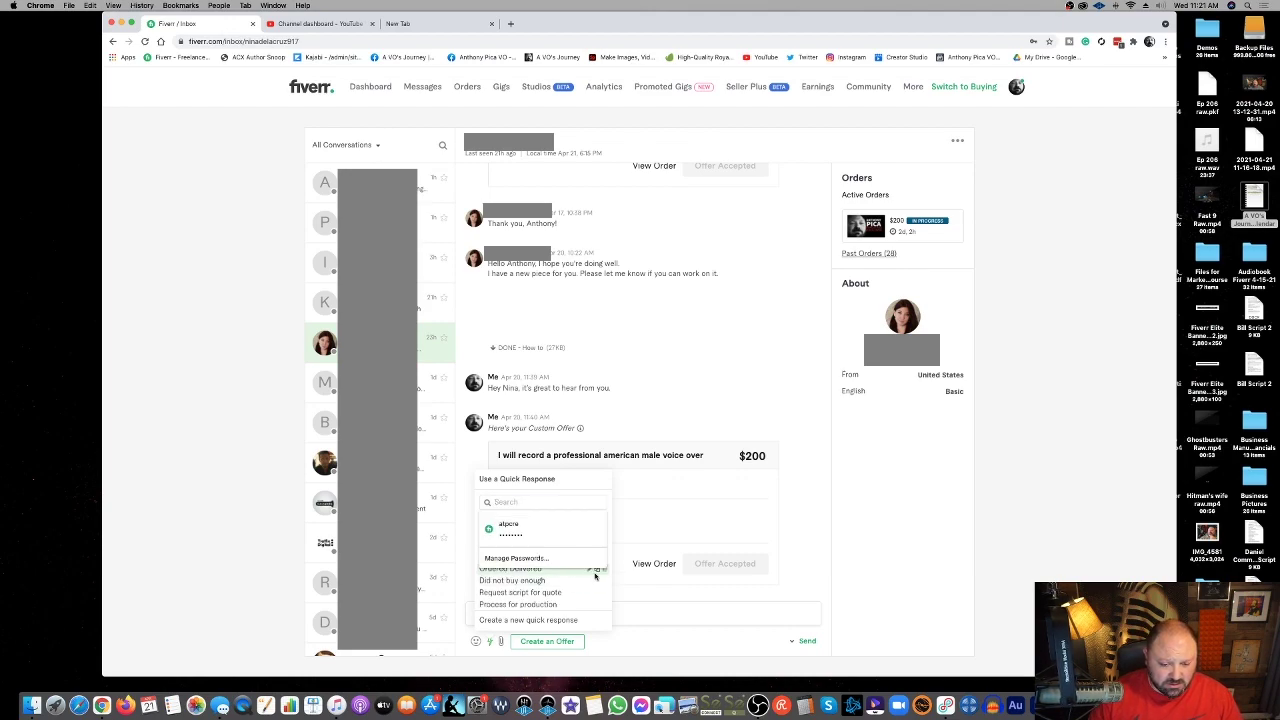
{"action": "left_click", "coordinate": [600, 495]}
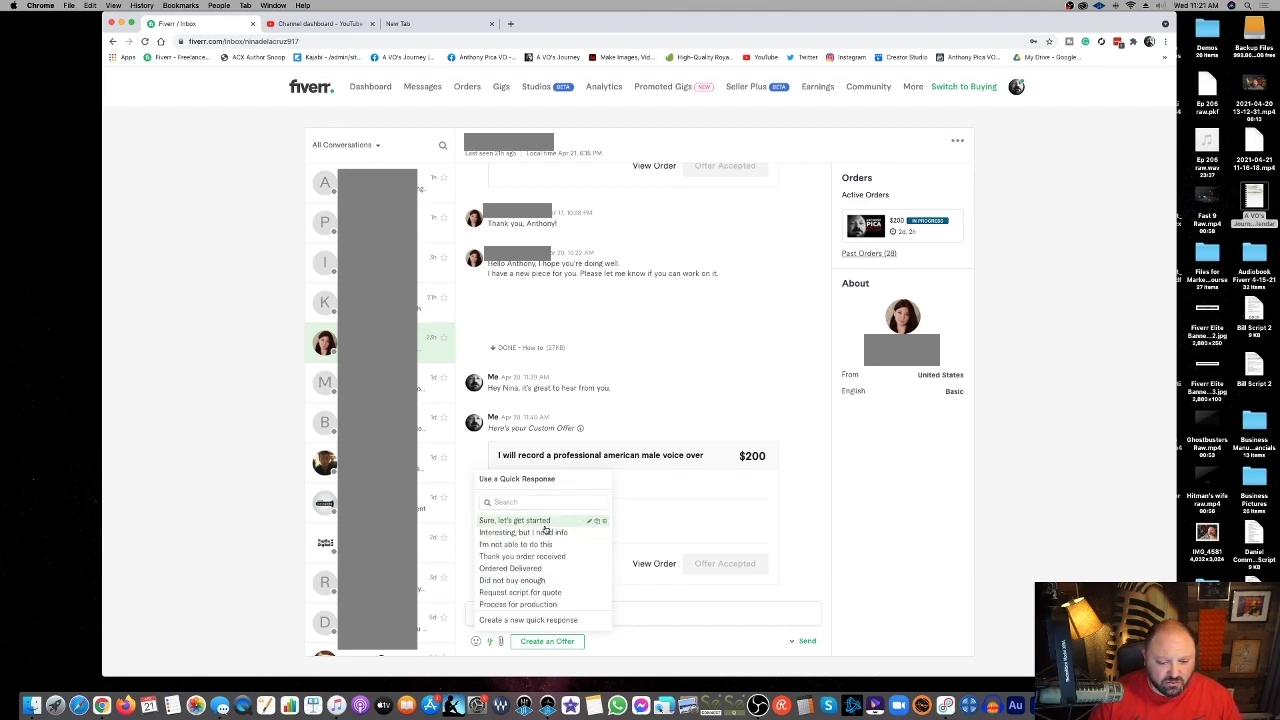
{"action": "scroll", "coordinate": [550, 545], "scroll_direction": "down", "scroll_amount": 5}
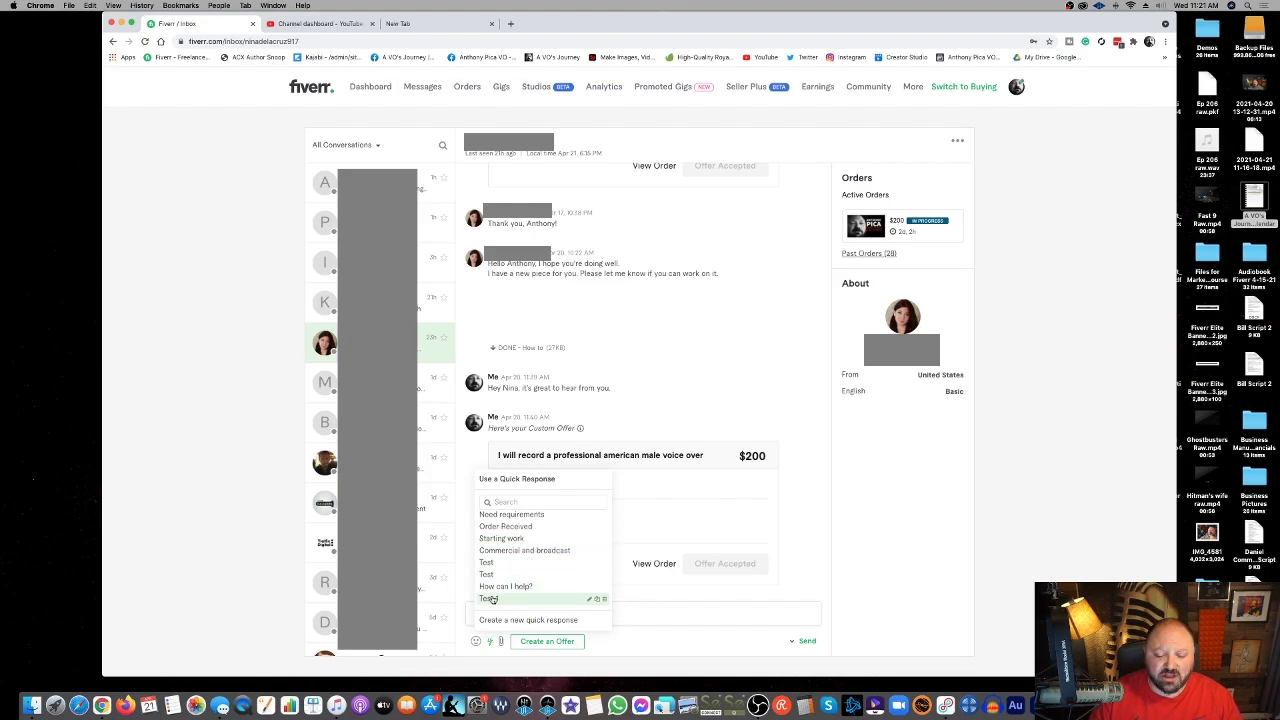
{"action": "left_click", "coordinate": [489, 598]}
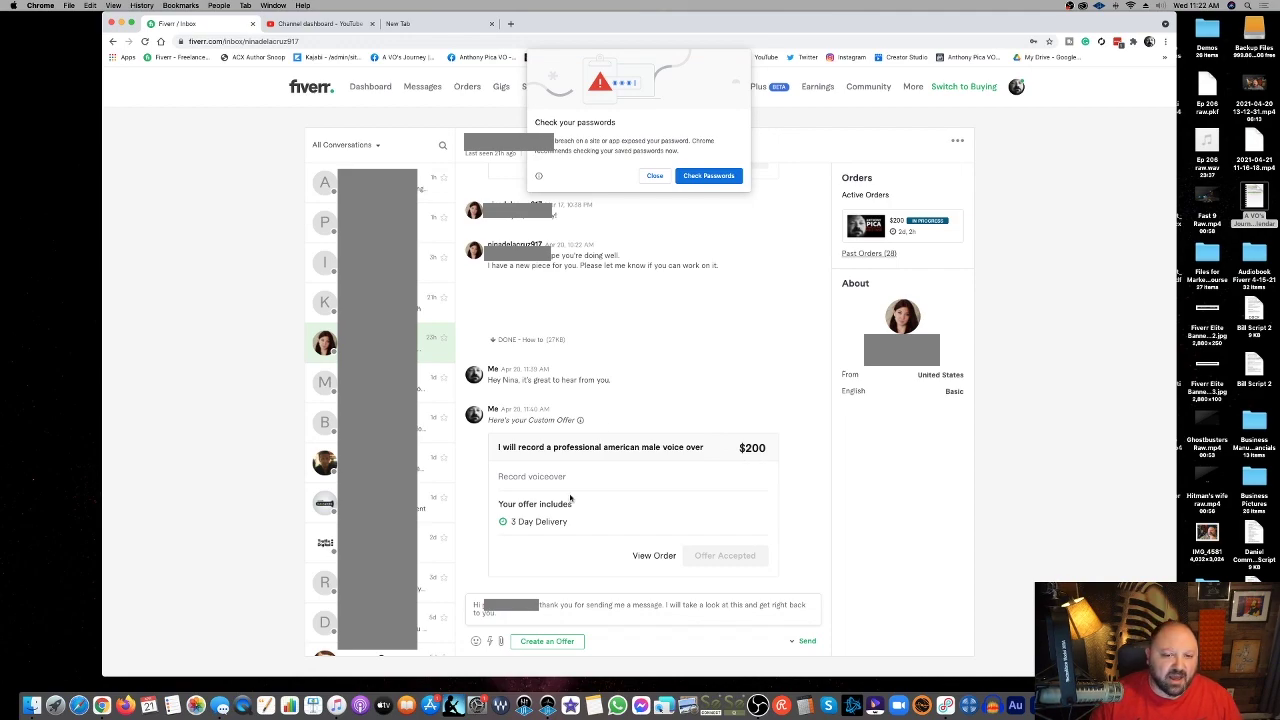
{"action": "left_click", "coordinate": [656, 177]}
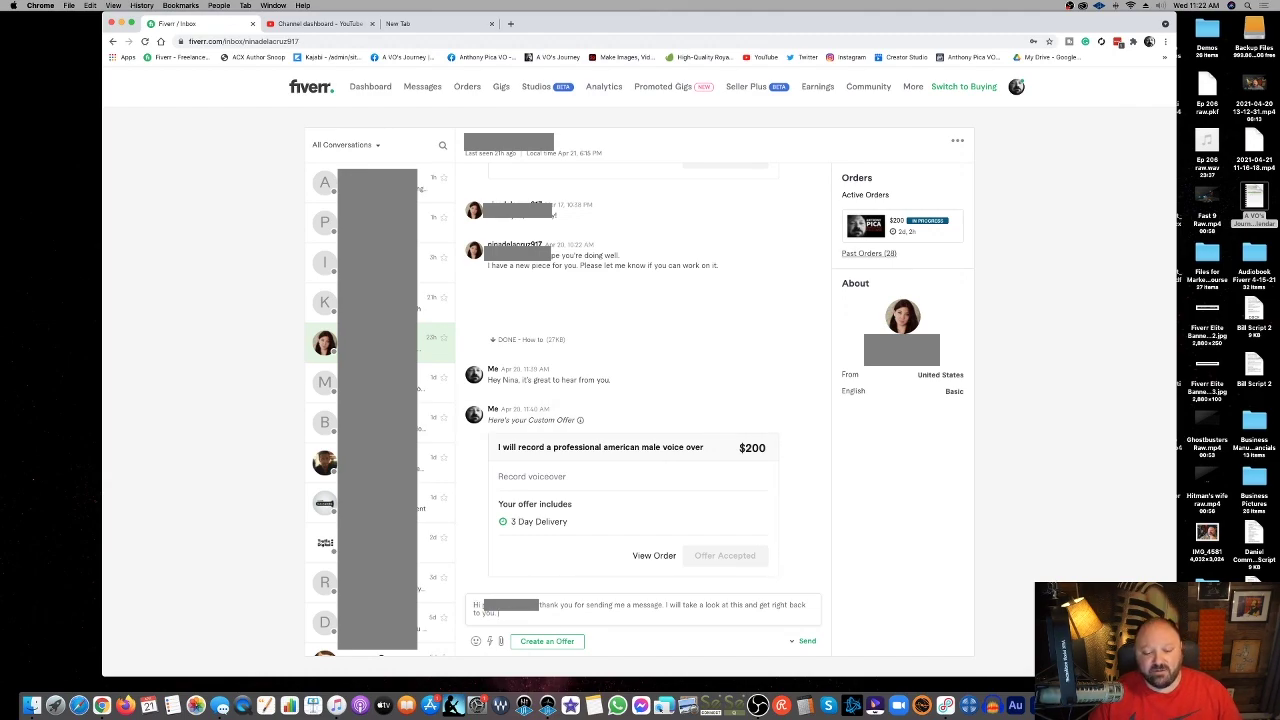
Look through the whole list of saved quick responses and close it, leaving the drafted message unsent
{"action": "left_click", "coordinate": [489, 641]}
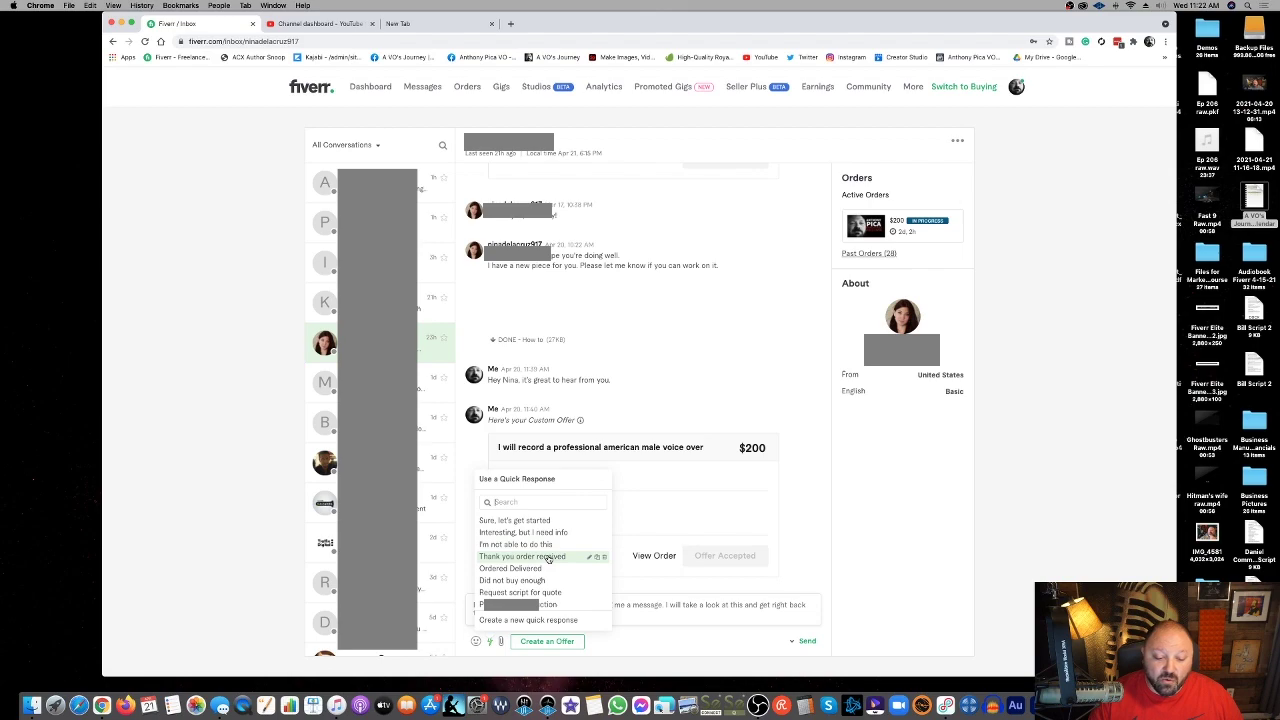
{"action": "scroll", "coordinate": [548, 562], "scroll_direction": "down", "scroll_amount": 3}
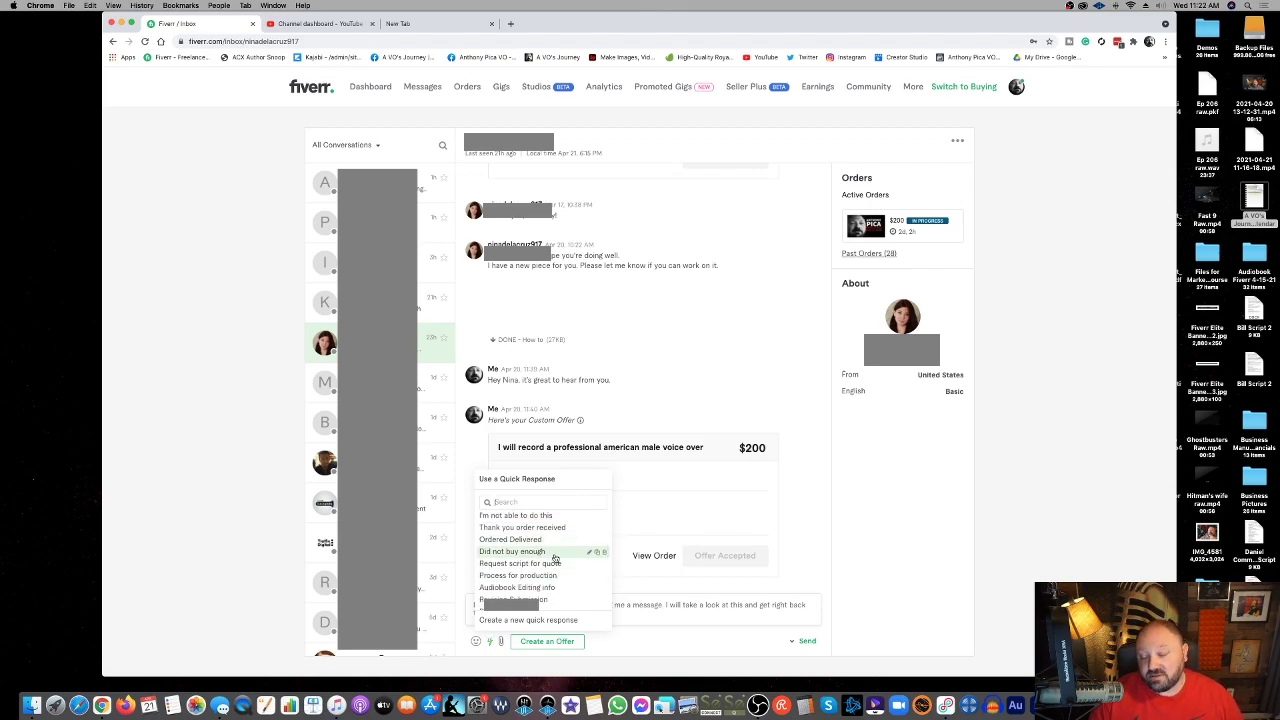
{"action": "scroll", "coordinate": [550, 558], "scroll_direction": "down", "scroll_amount": 1}
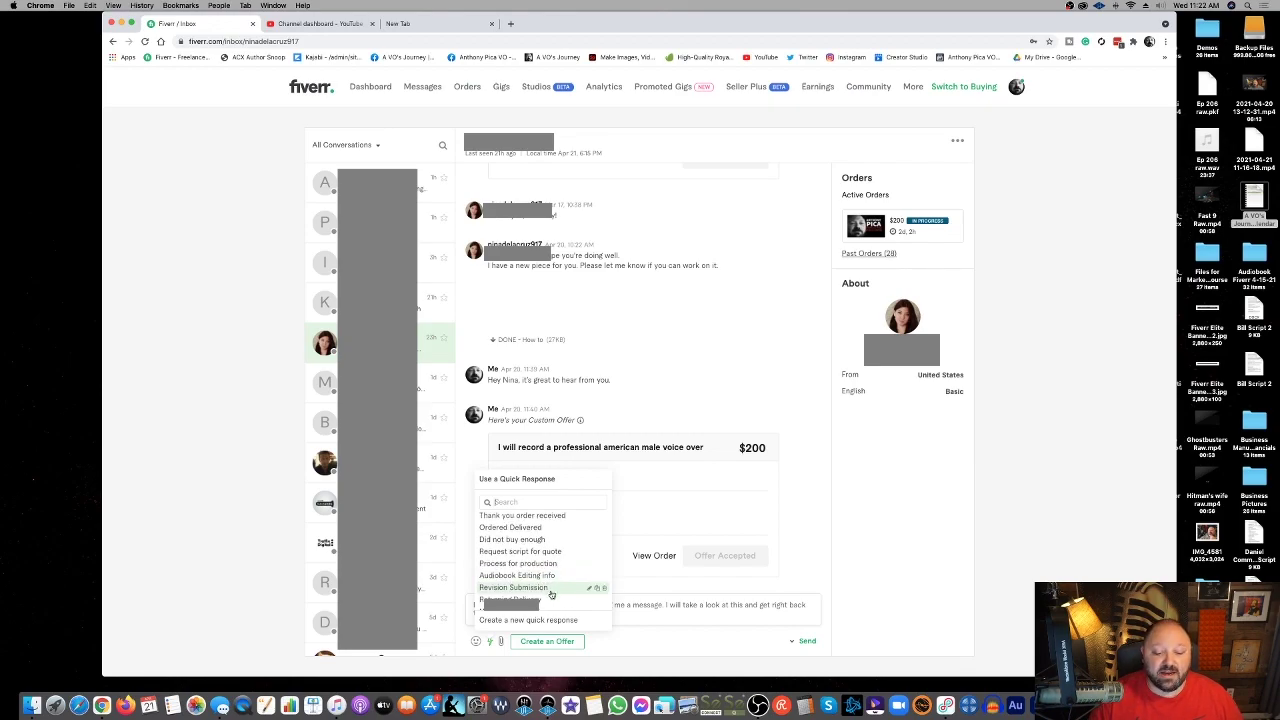
{"action": "scroll", "coordinate": [548, 585], "scroll_direction": "down", "scroll_amount": 3}
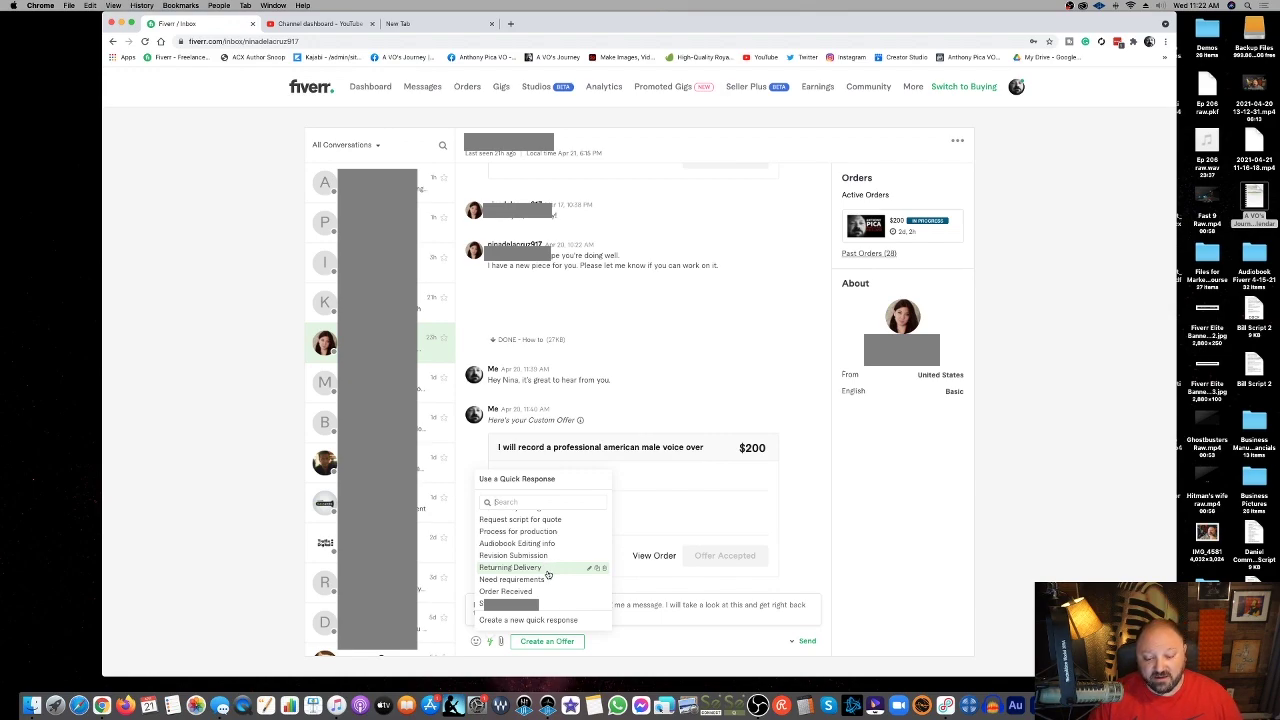
{"action": "scroll", "coordinate": [551, 581], "scroll_direction": "down", "scroll_amount": 3}
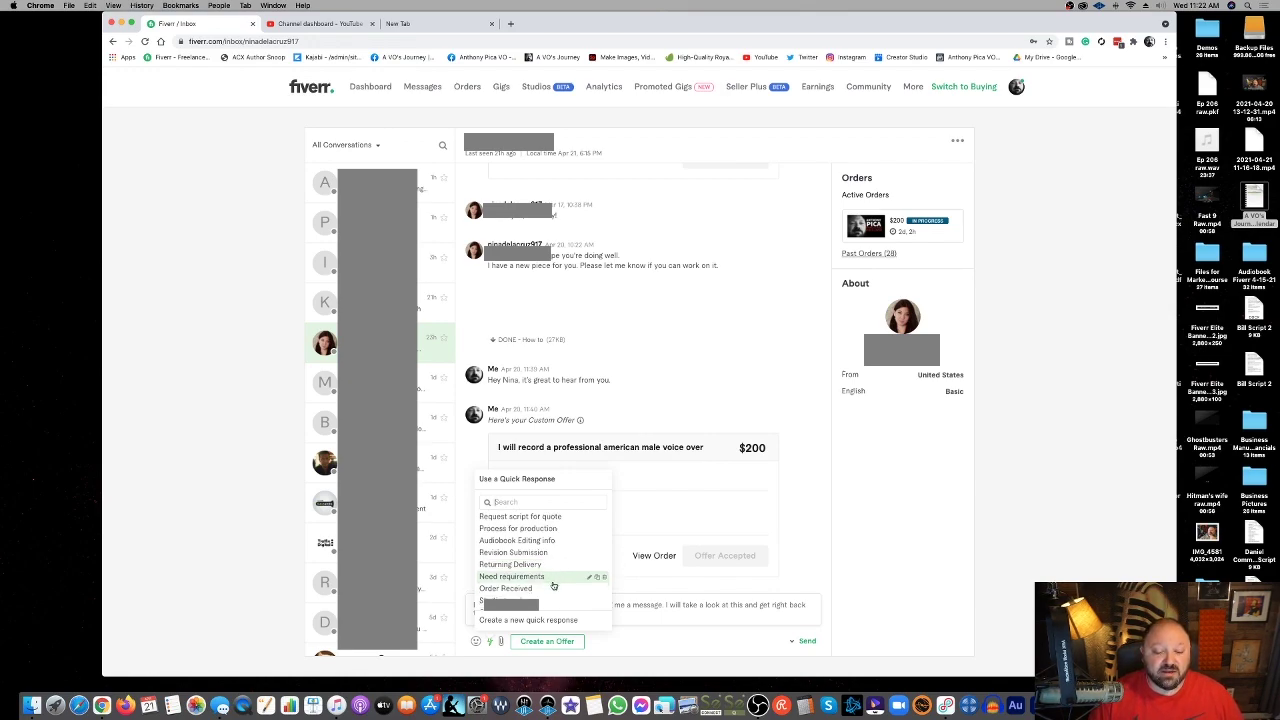
{"action": "scroll", "coordinate": [547, 563], "scroll_direction": "down", "scroll_amount": 1}
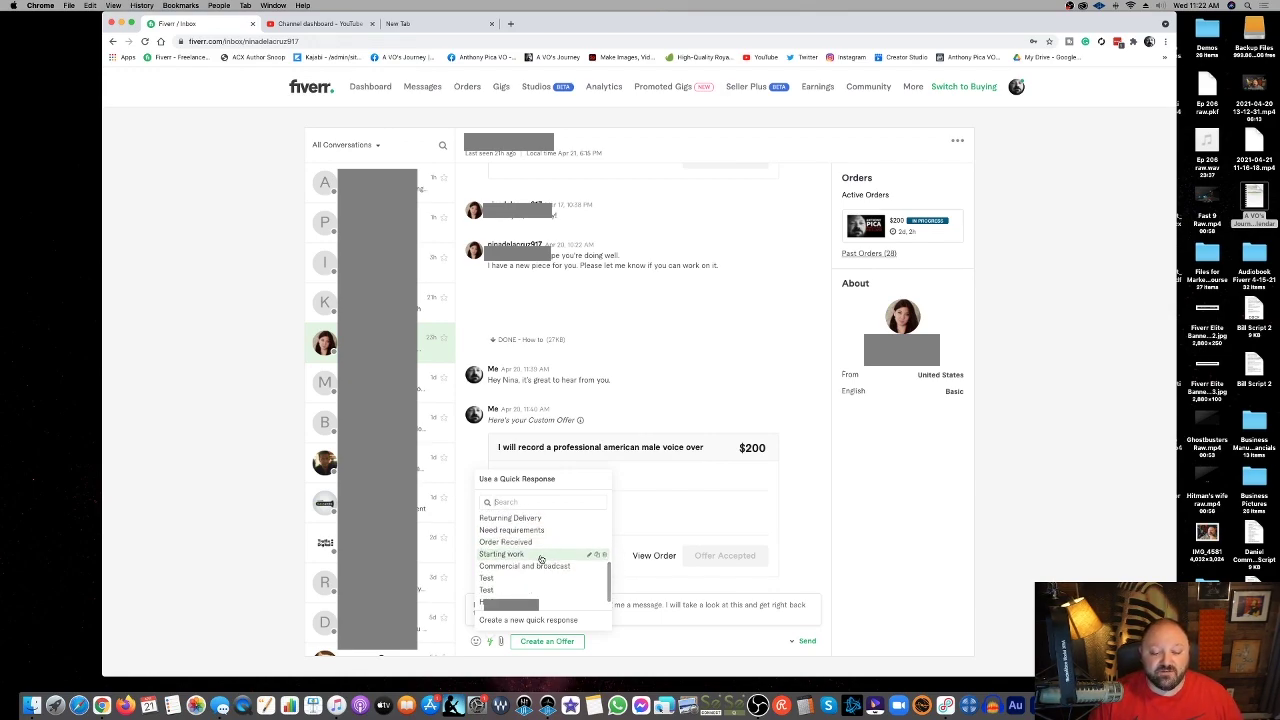
{"action": "scroll", "coordinate": [540, 560], "scroll_direction": "down", "scroll_amount": 1}
{"action": "scroll", "coordinate": [541, 562], "scroll_direction": "down", "scroll_amount": 1}
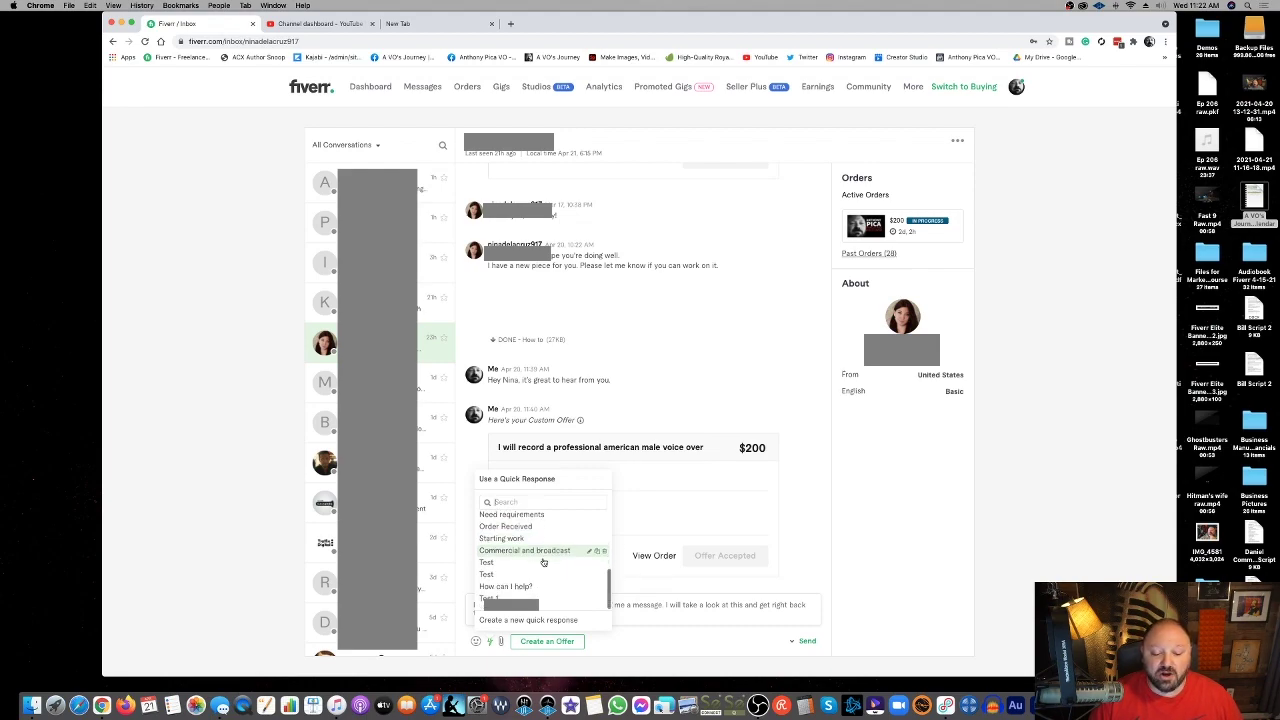
{"action": "scroll", "coordinate": [547, 589], "scroll_direction": "down", "scroll_amount": 5}
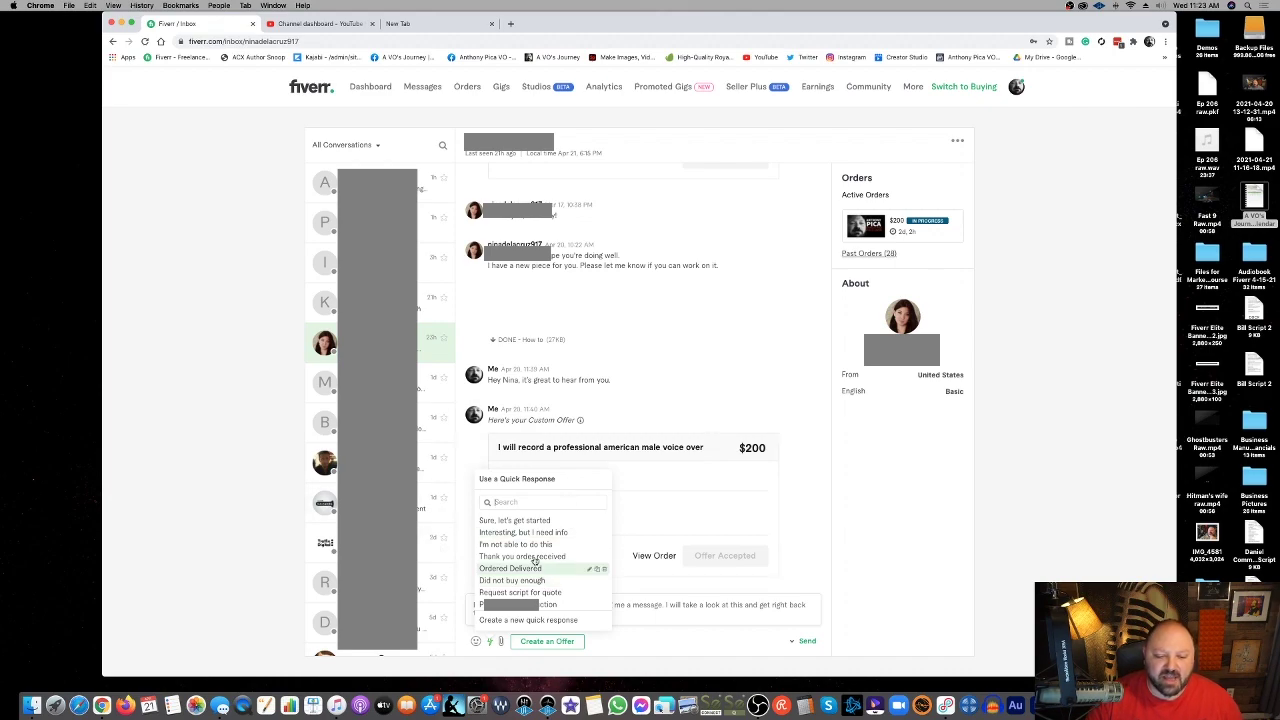
{"action": "left_click", "coordinate": [636, 615]}
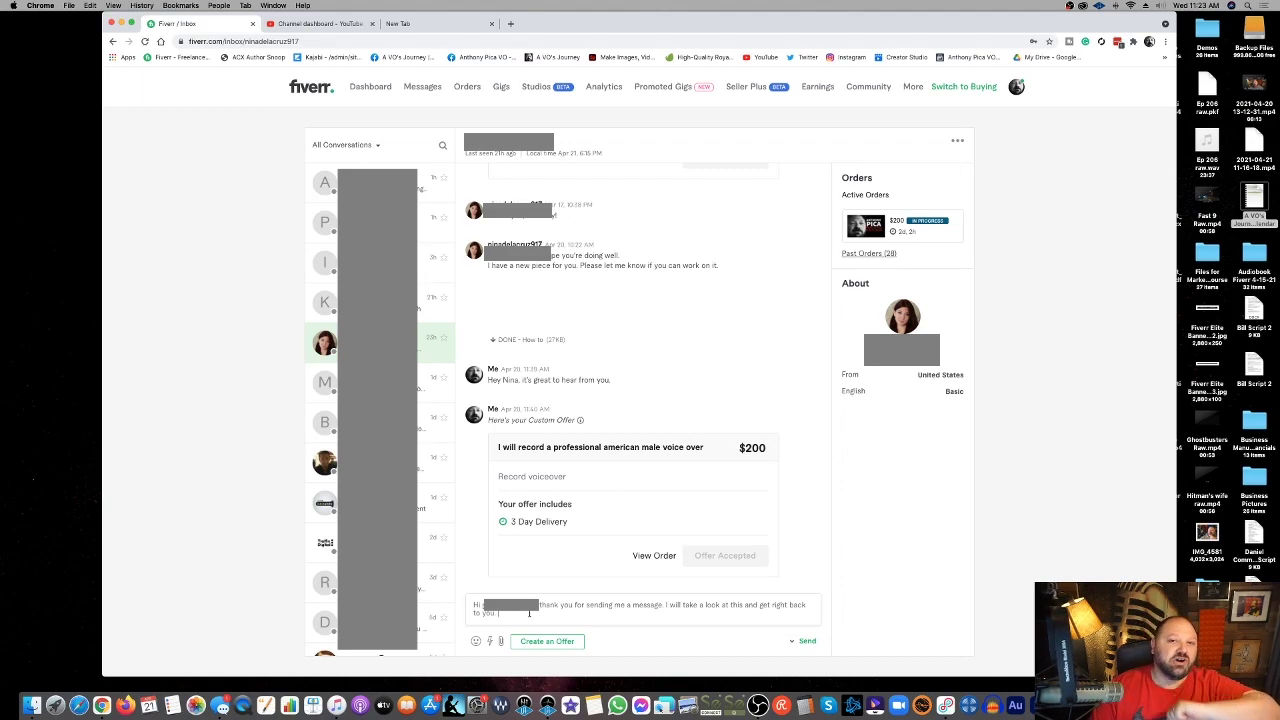
{"action": "left_click", "coordinate": [1070, 6]}
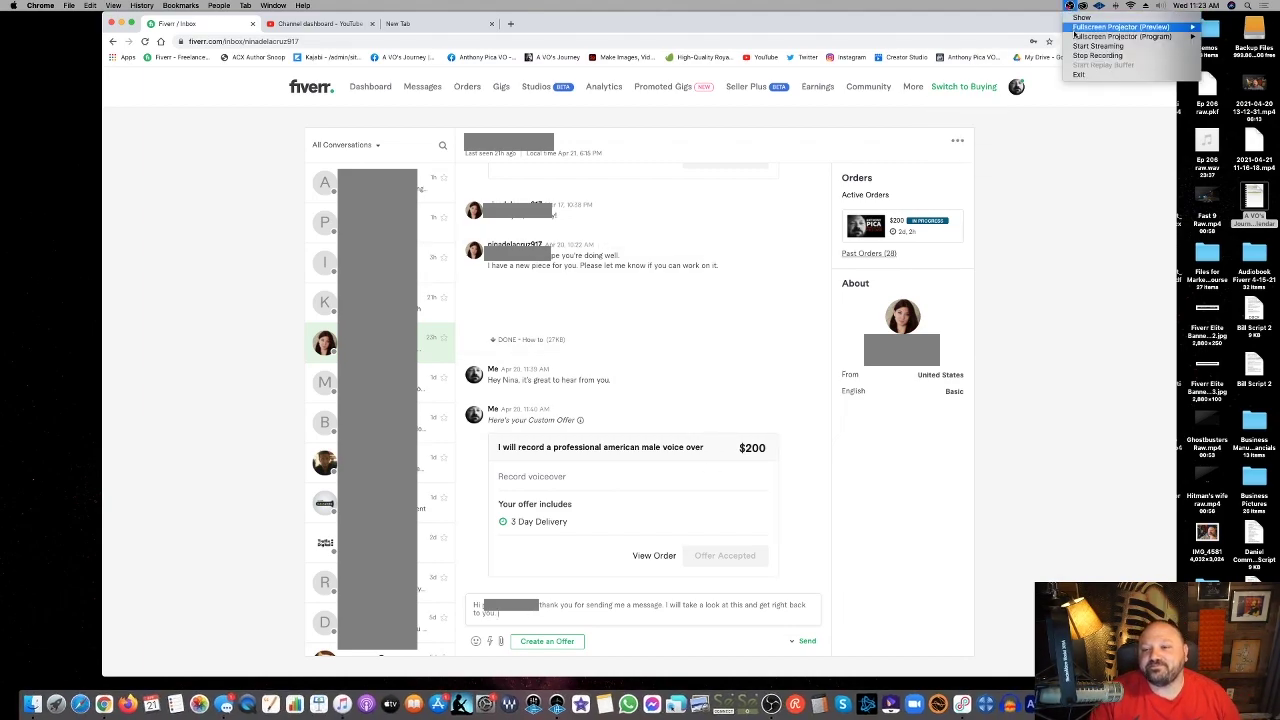